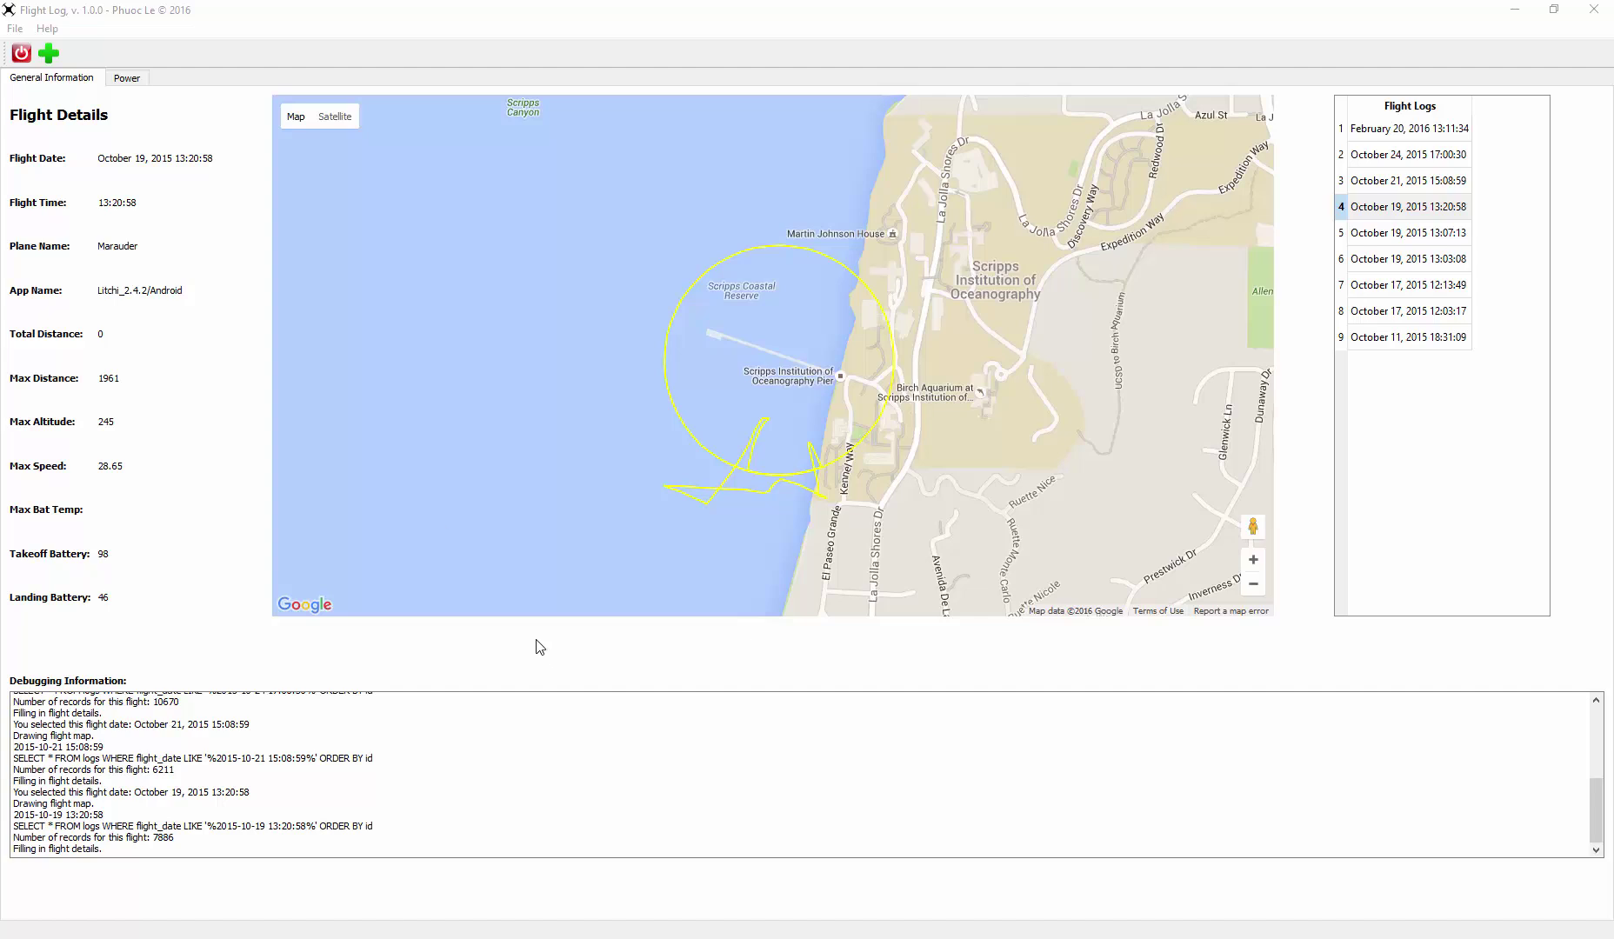
Check the empty Power page, then return to General Information.
{"action": "left_click", "coordinate": [126, 78]}
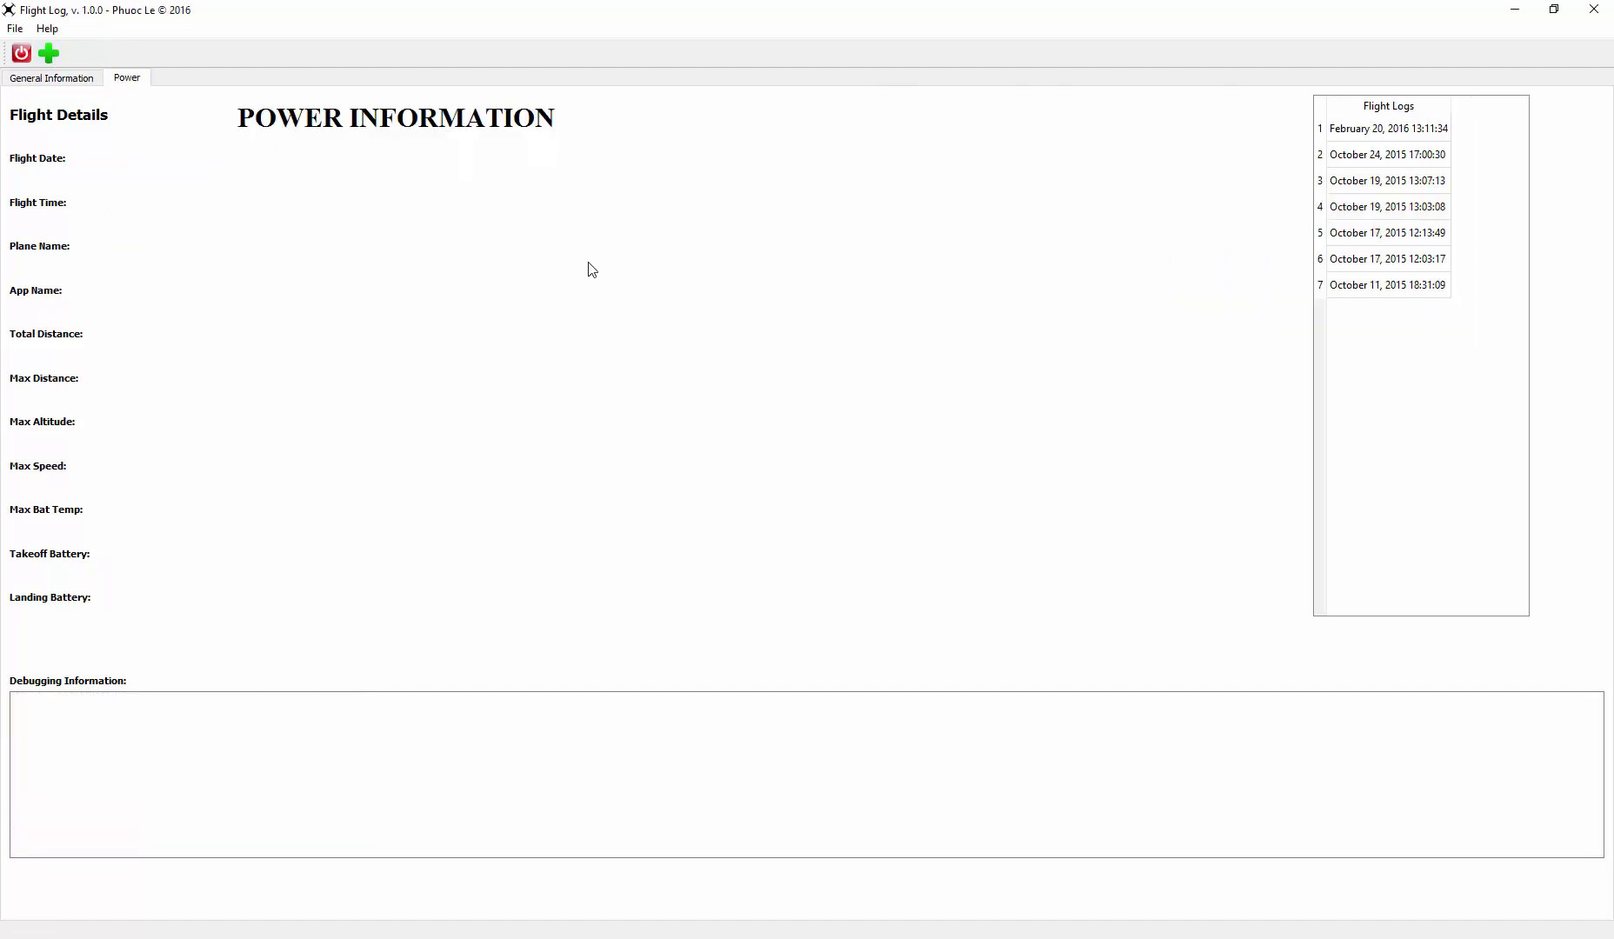
{"action": "left_click", "coordinate": [83, 80]}
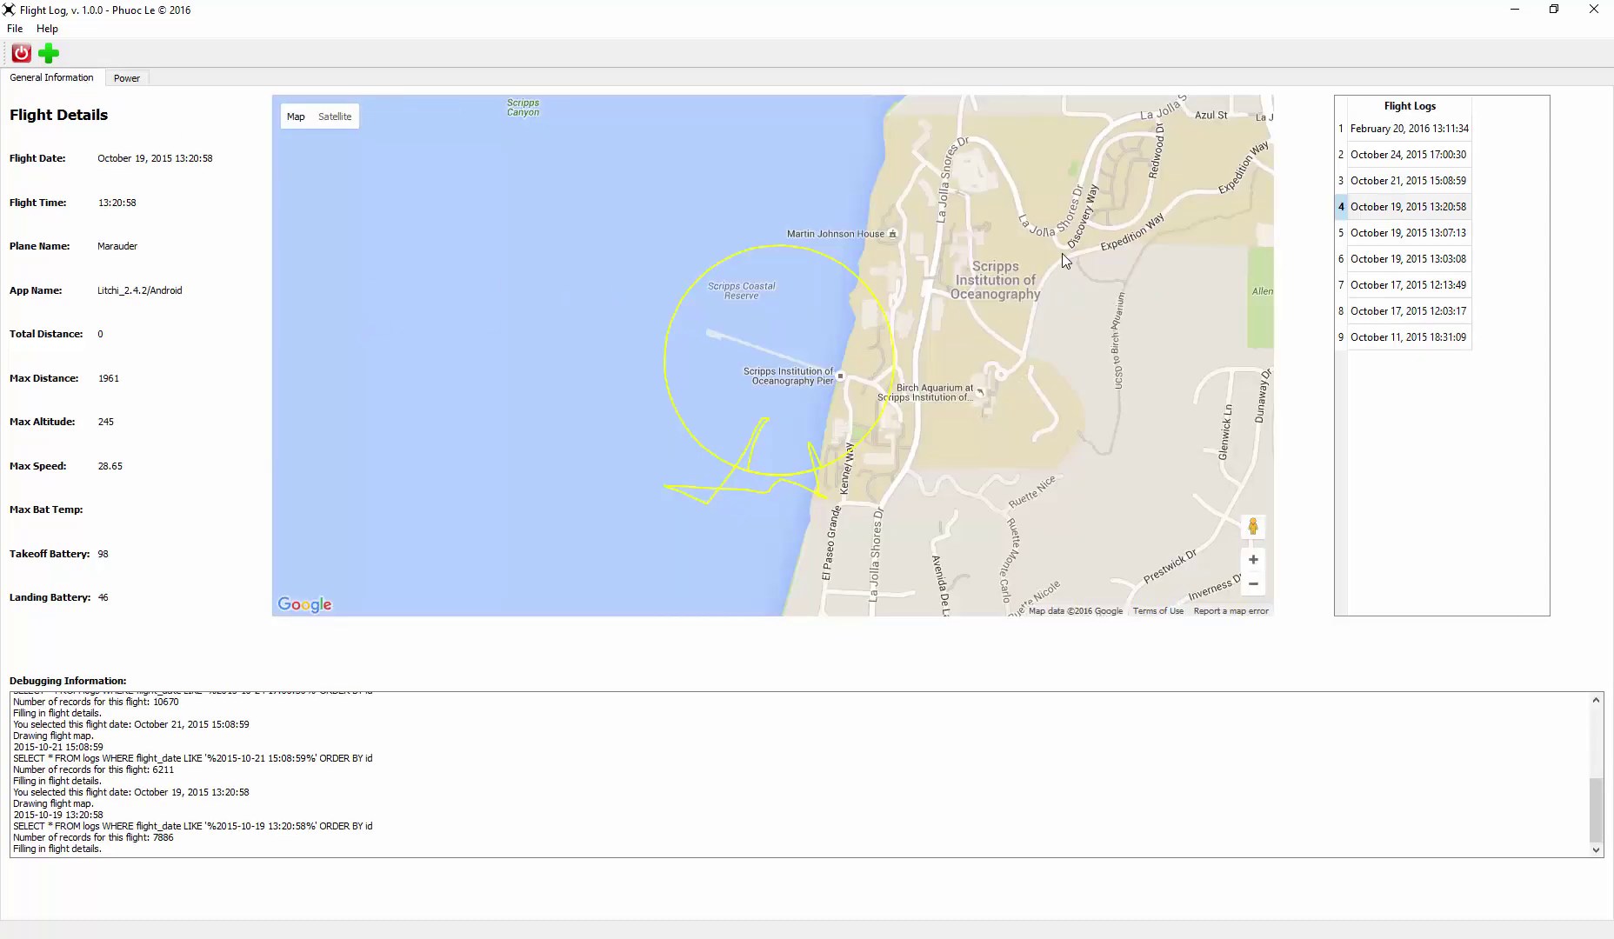
Load the October 11, 2015 18:31:09 flight and preview Satellite view before returning to Map.
{"action": "double_click", "coordinate": [1395, 335]}
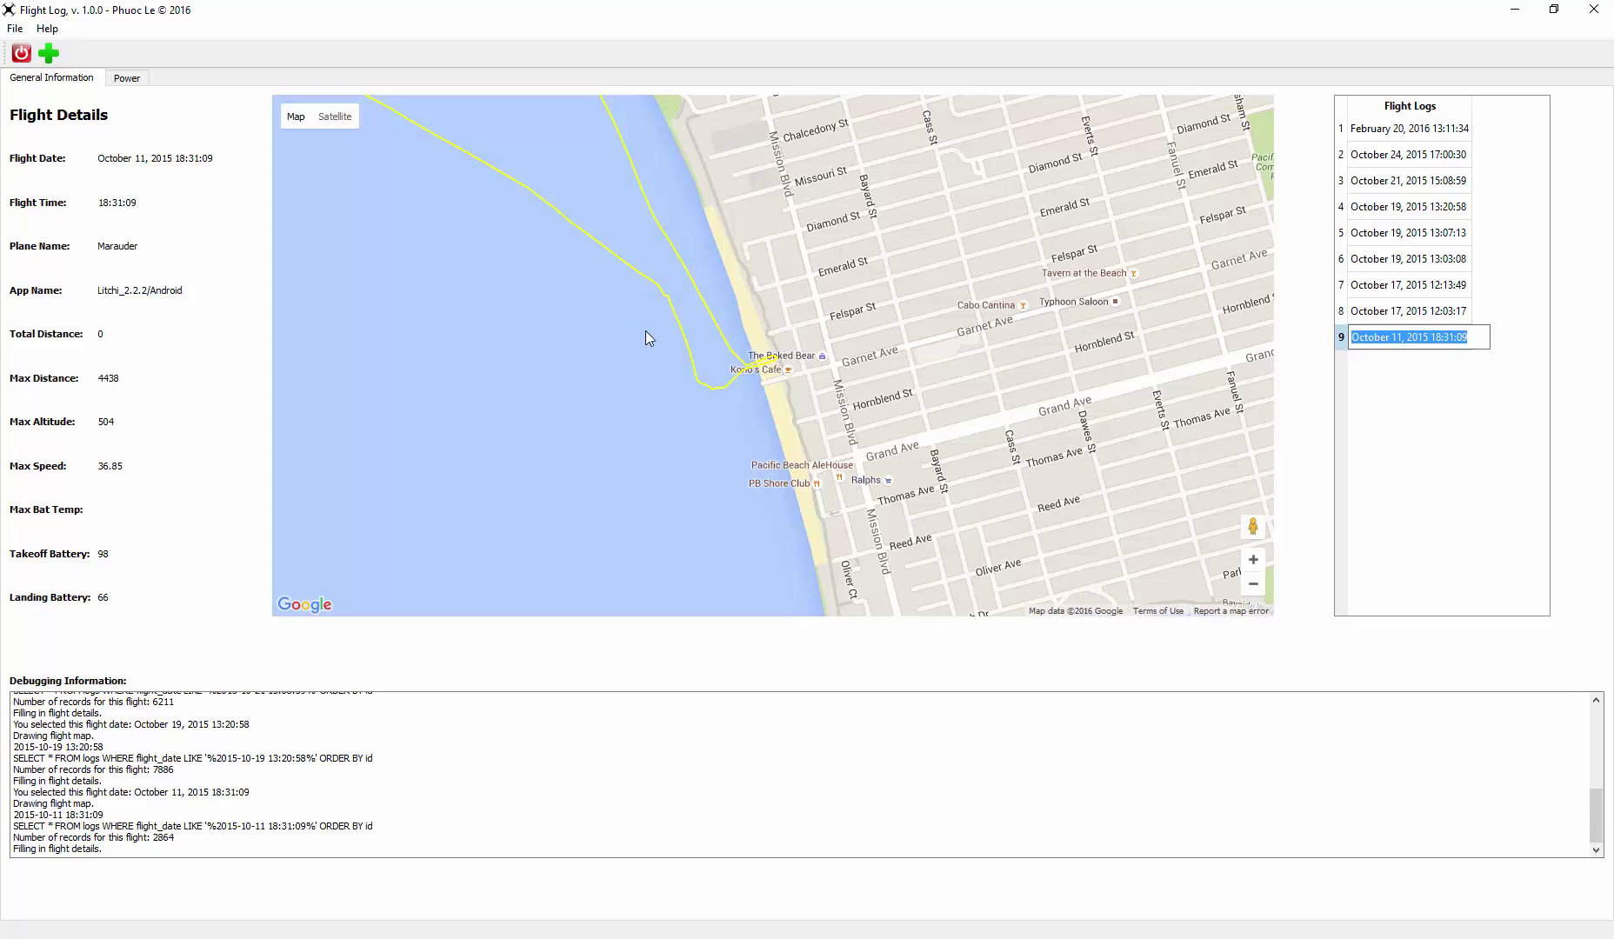
{"action": "left_click", "coordinate": [322, 122]}
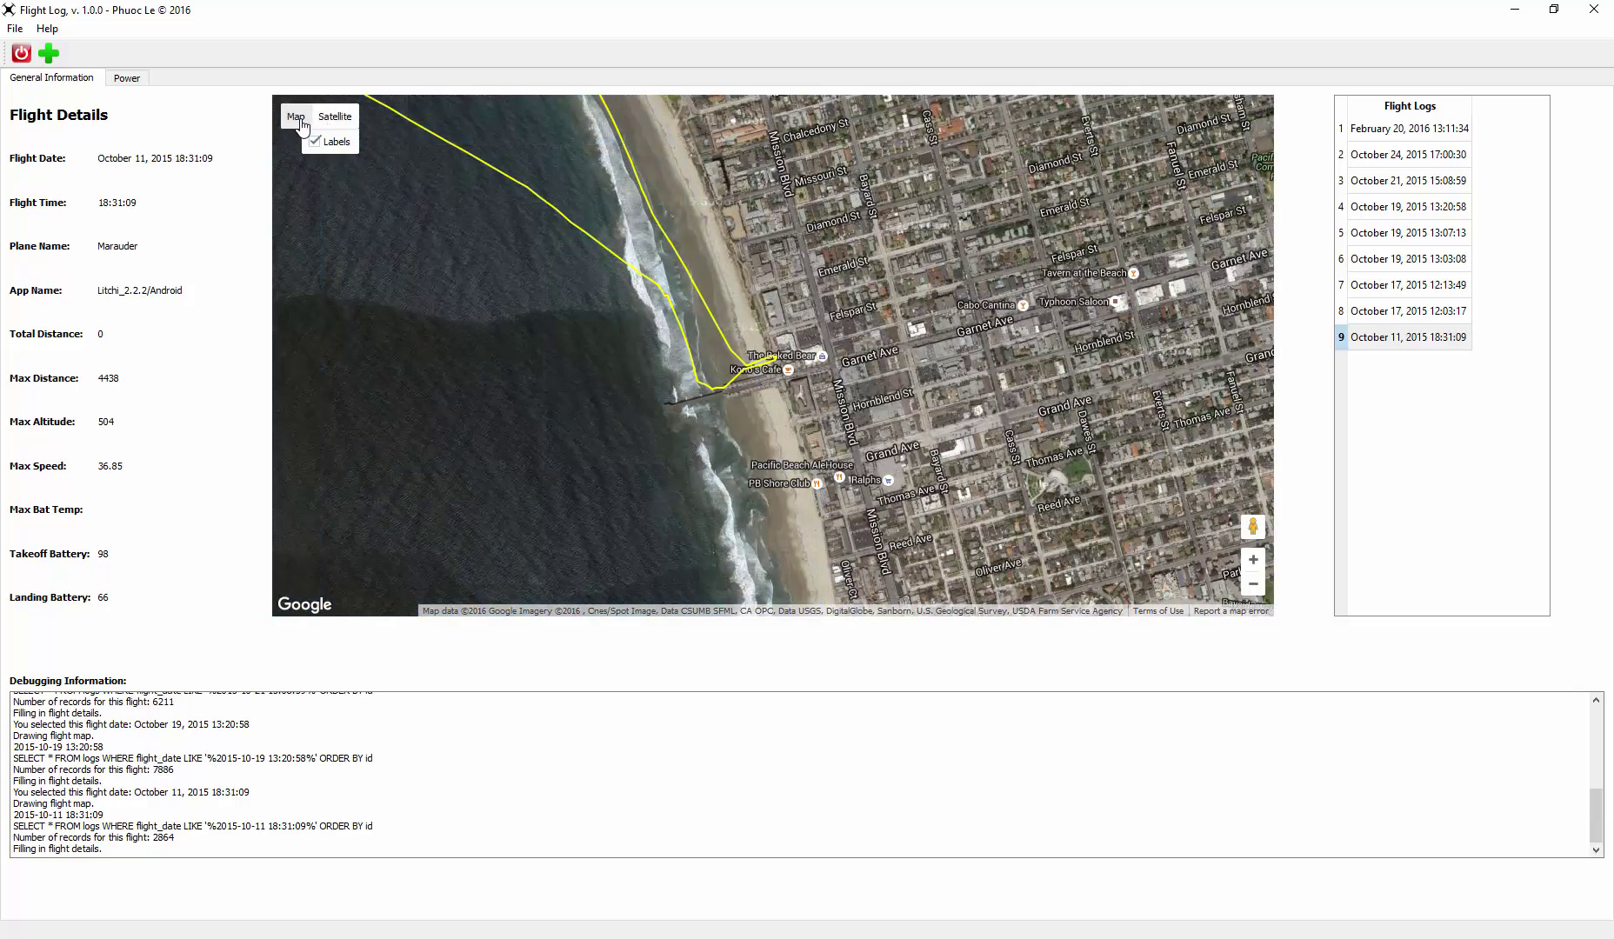
{"action": "left_click", "coordinate": [296, 119]}
Zoom and pan the map to frame the whole loop off Pacific Beach.
{"action": "left_click", "coordinate": [1252, 561]}
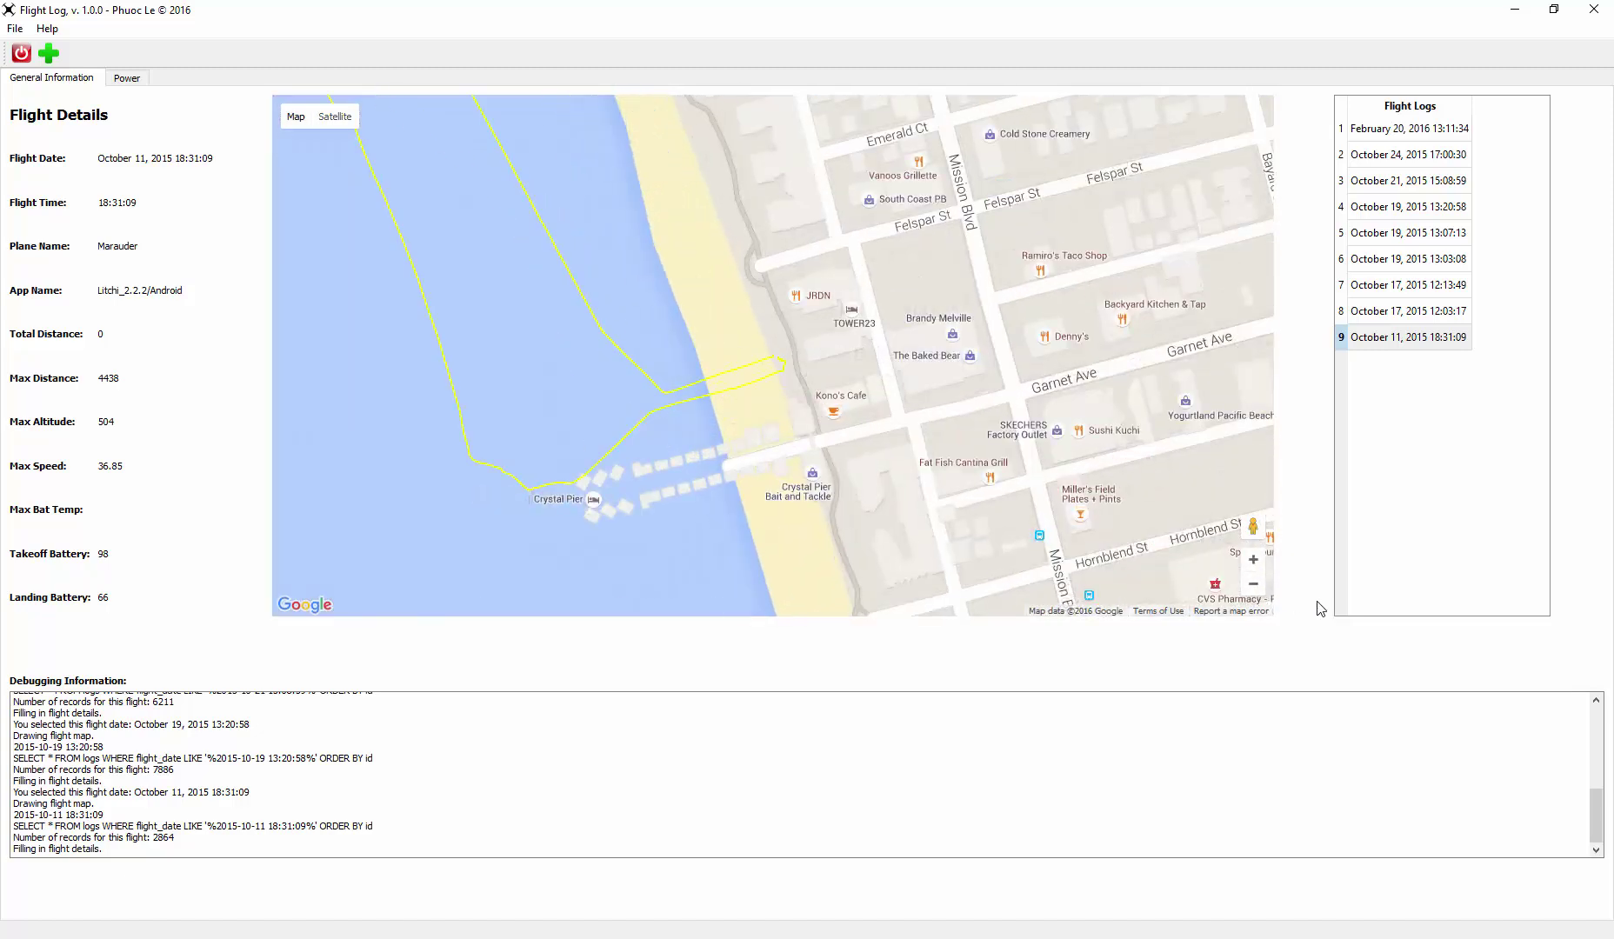
{"action": "left_click", "coordinate": [1254, 586]}
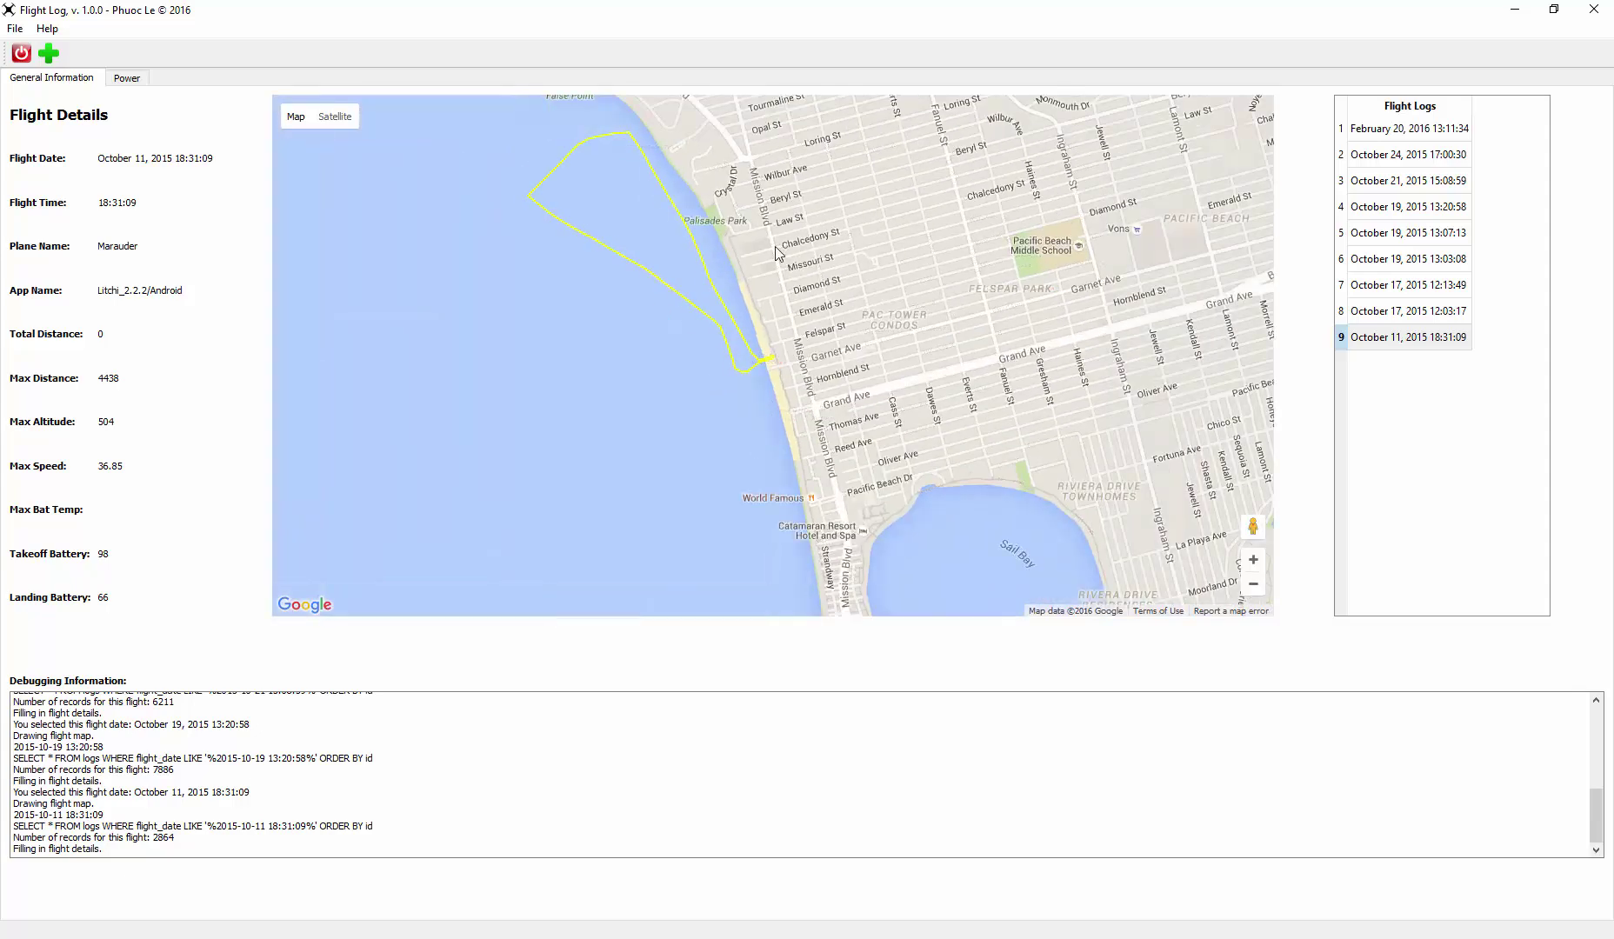
{"action": "mouse_move", "coordinate": [781, 269]}
{"action": "left_mouse_down"}
{"action": "mouse_move", "coordinate": [820, 383]}
{"action": "mouse_move", "coordinate": [669, 332]}
{"action": "left_mouse_up"}
{"action": "left_click", "coordinate": [1254, 585]}
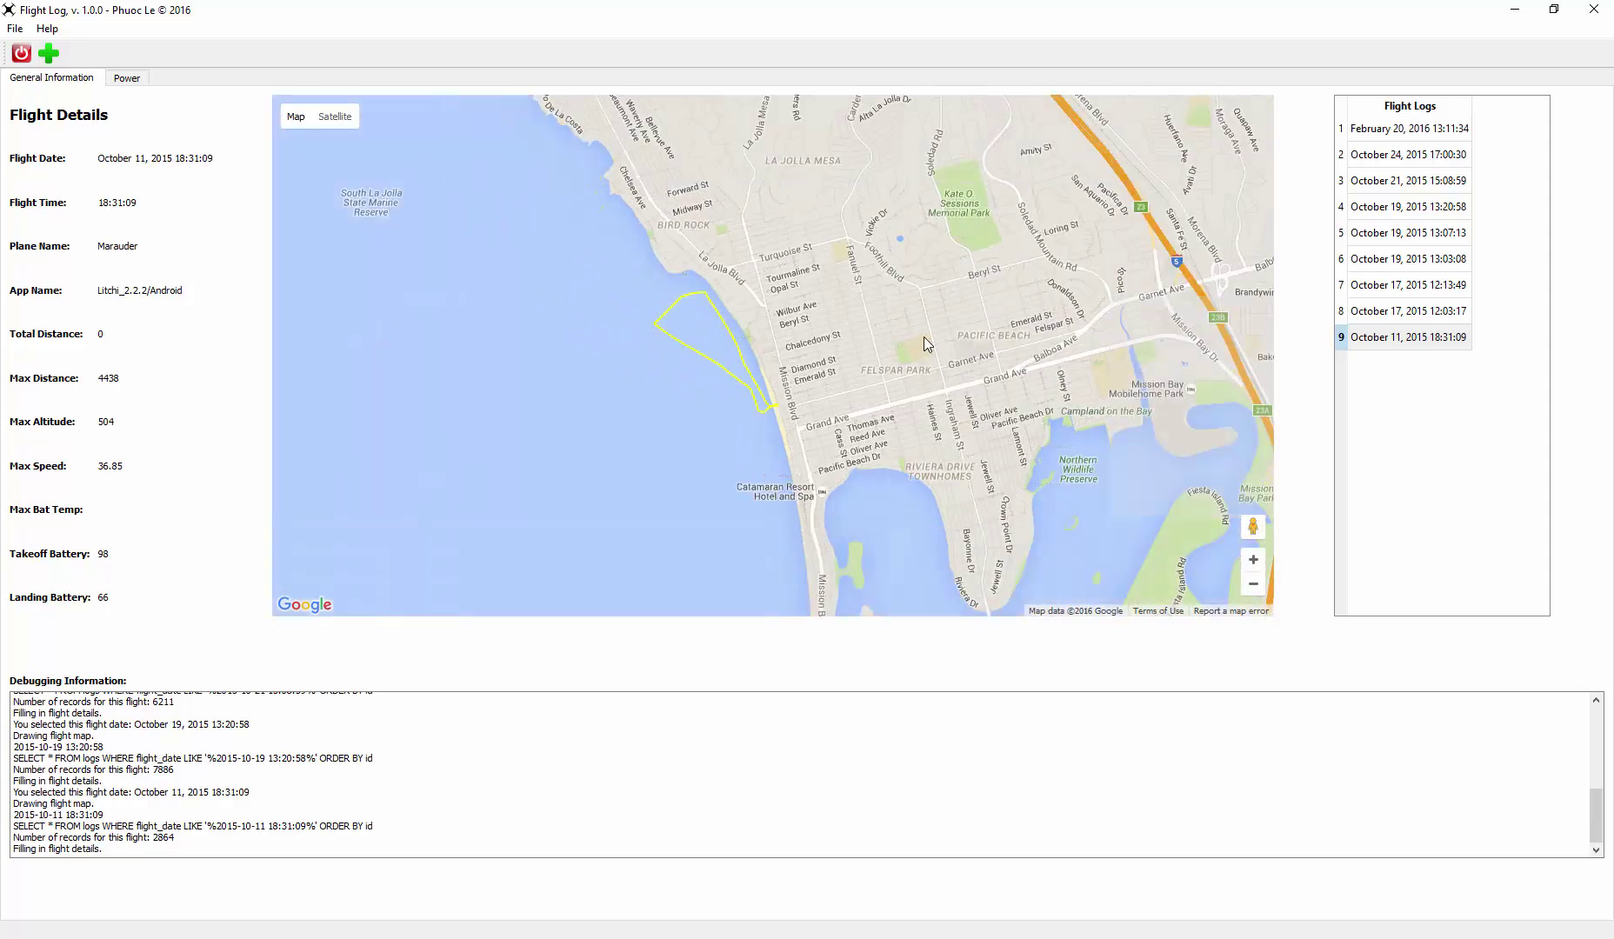
{"action": "left_click_drag", "start_coordinate": [923, 337], "coordinate": [969, 337]}
Load the October 24, 2015 17:00:30 flight and zoom in to centre its Balboa Park loop.
{"action": "double_click", "coordinate": [1393, 157]}
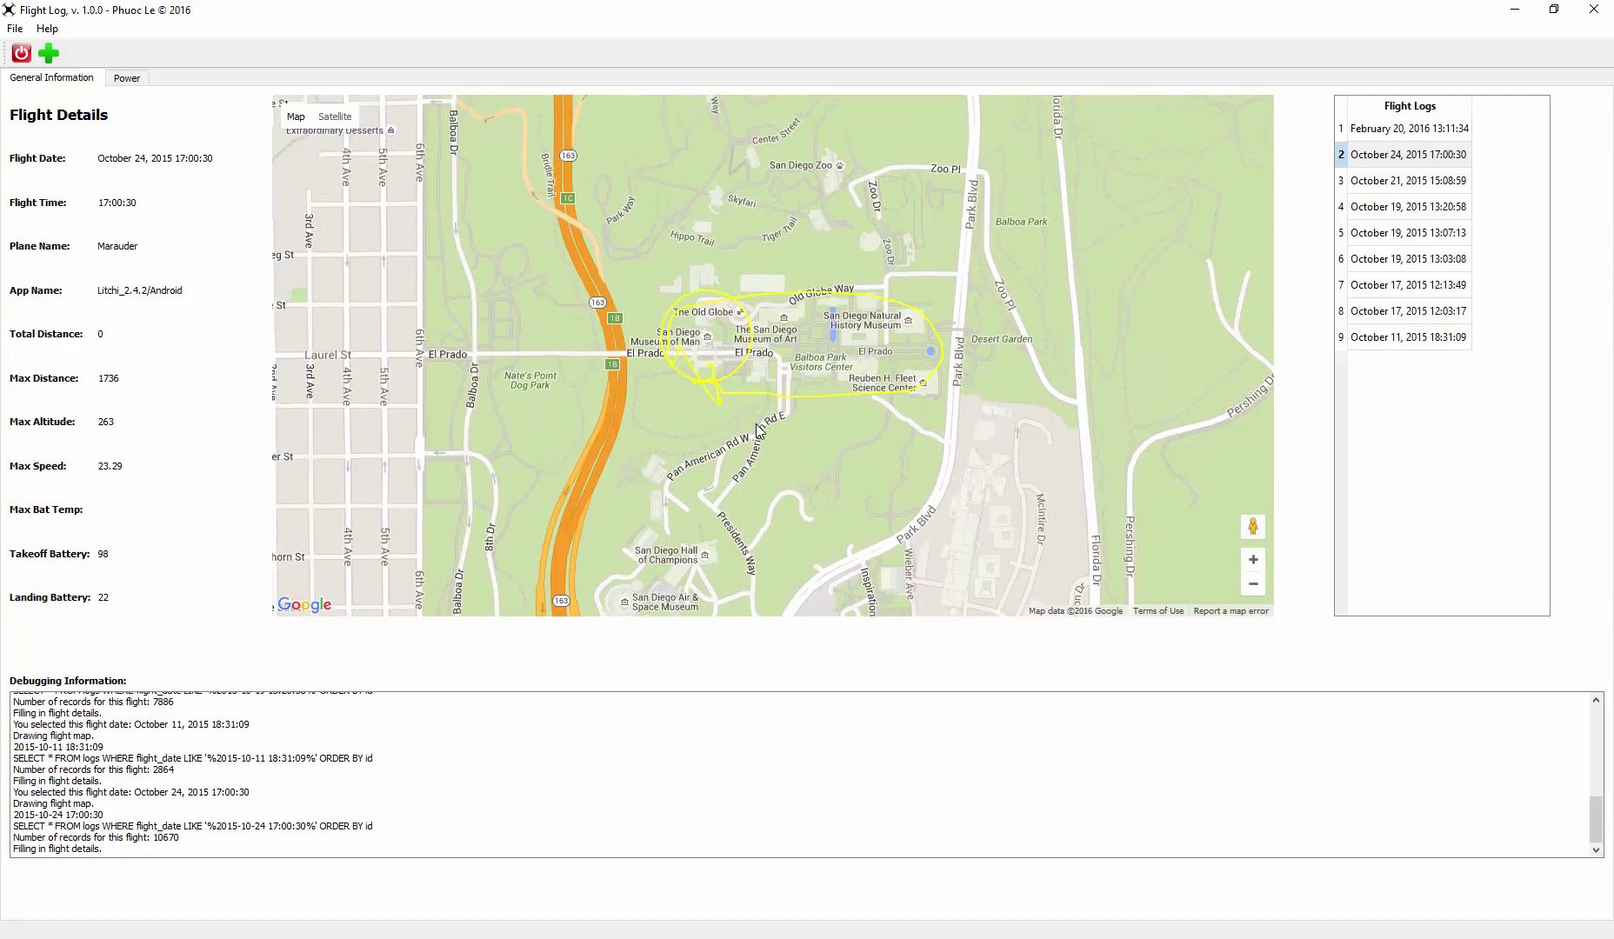
{"action": "mouse_move", "coordinate": [758, 430]}
{"action": "left_mouse_down"}
{"action": "mouse_move", "coordinate": [742, 451]}
{"action": "mouse_move", "coordinate": [766, 432]}
{"action": "left_mouse_up"}
{"action": "left_click", "coordinate": [1252, 561]}
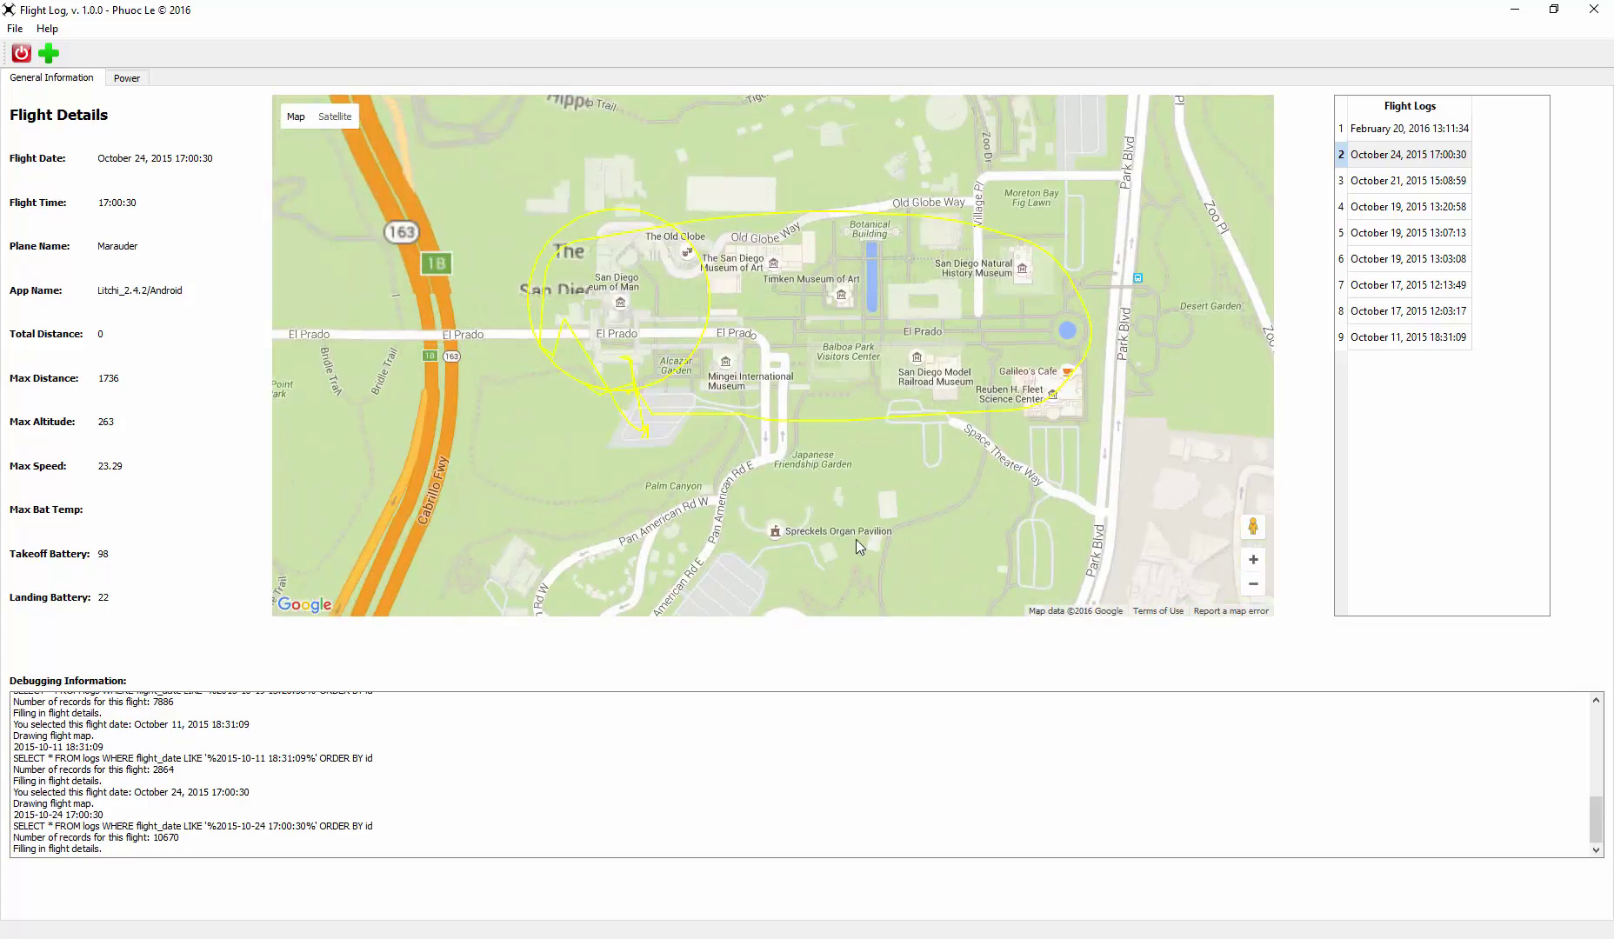
{"action": "left_click_drag", "start_coordinate": [832, 530], "coordinate": [753, 532]}
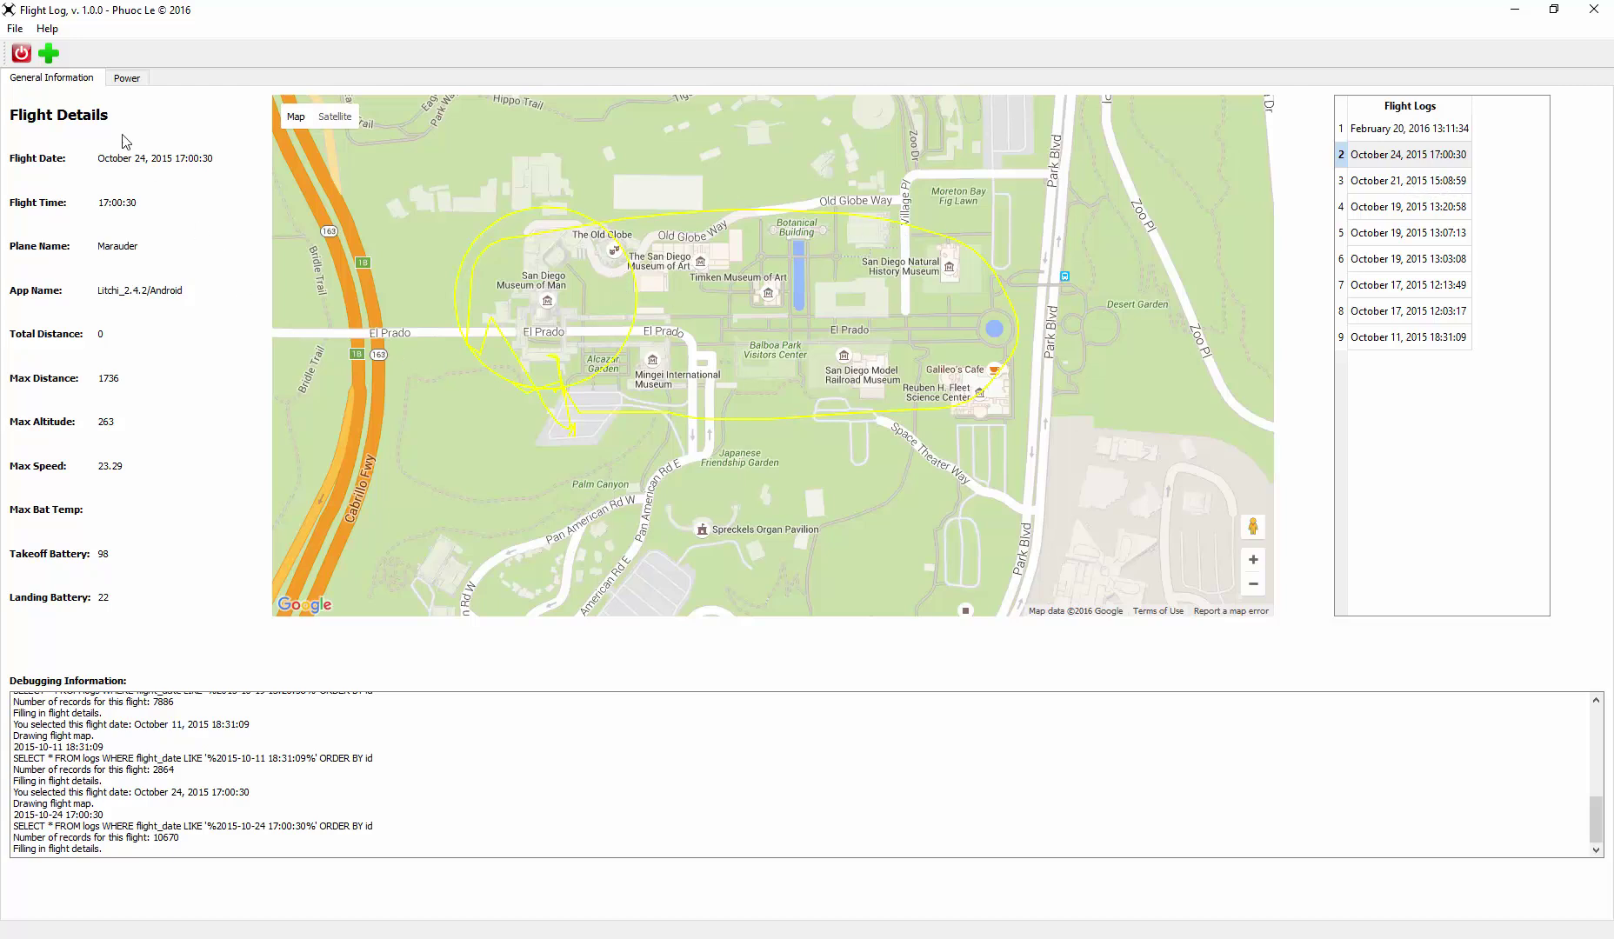
Import the Litchi log 2015-10-21_15-20-36_v2 from the Litchi Flight Logs folder.
{"action": "left_click", "coordinate": [50, 54]}
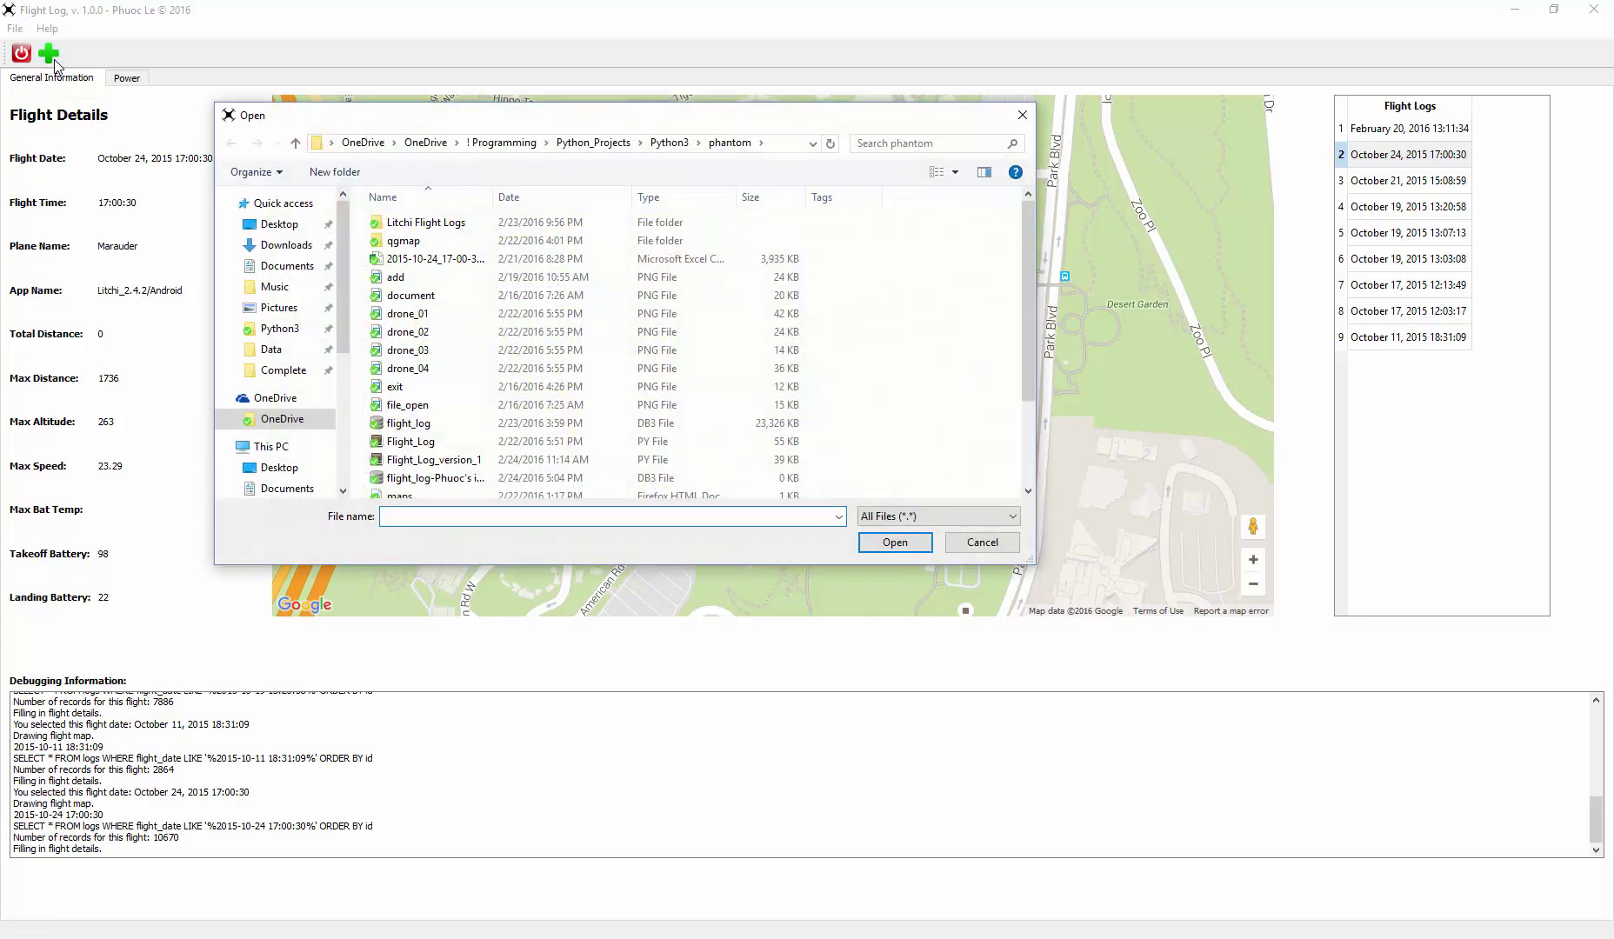
{"action": "double_click", "coordinate": [445, 225]}
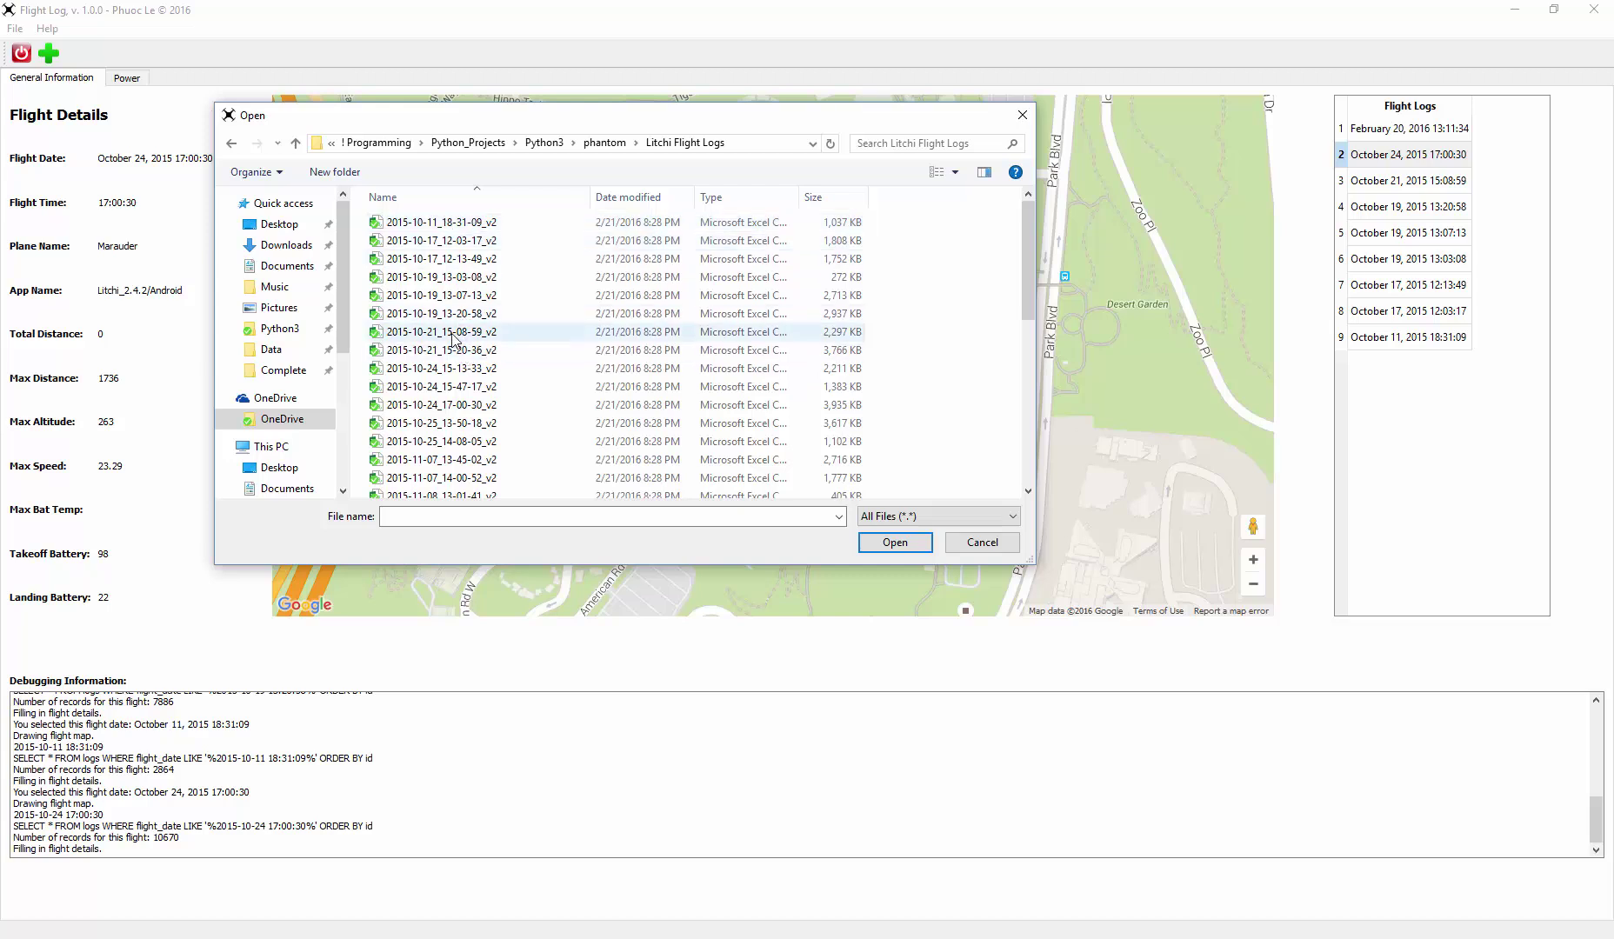
{"action": "left_click", "coordinate": [452, 338]}
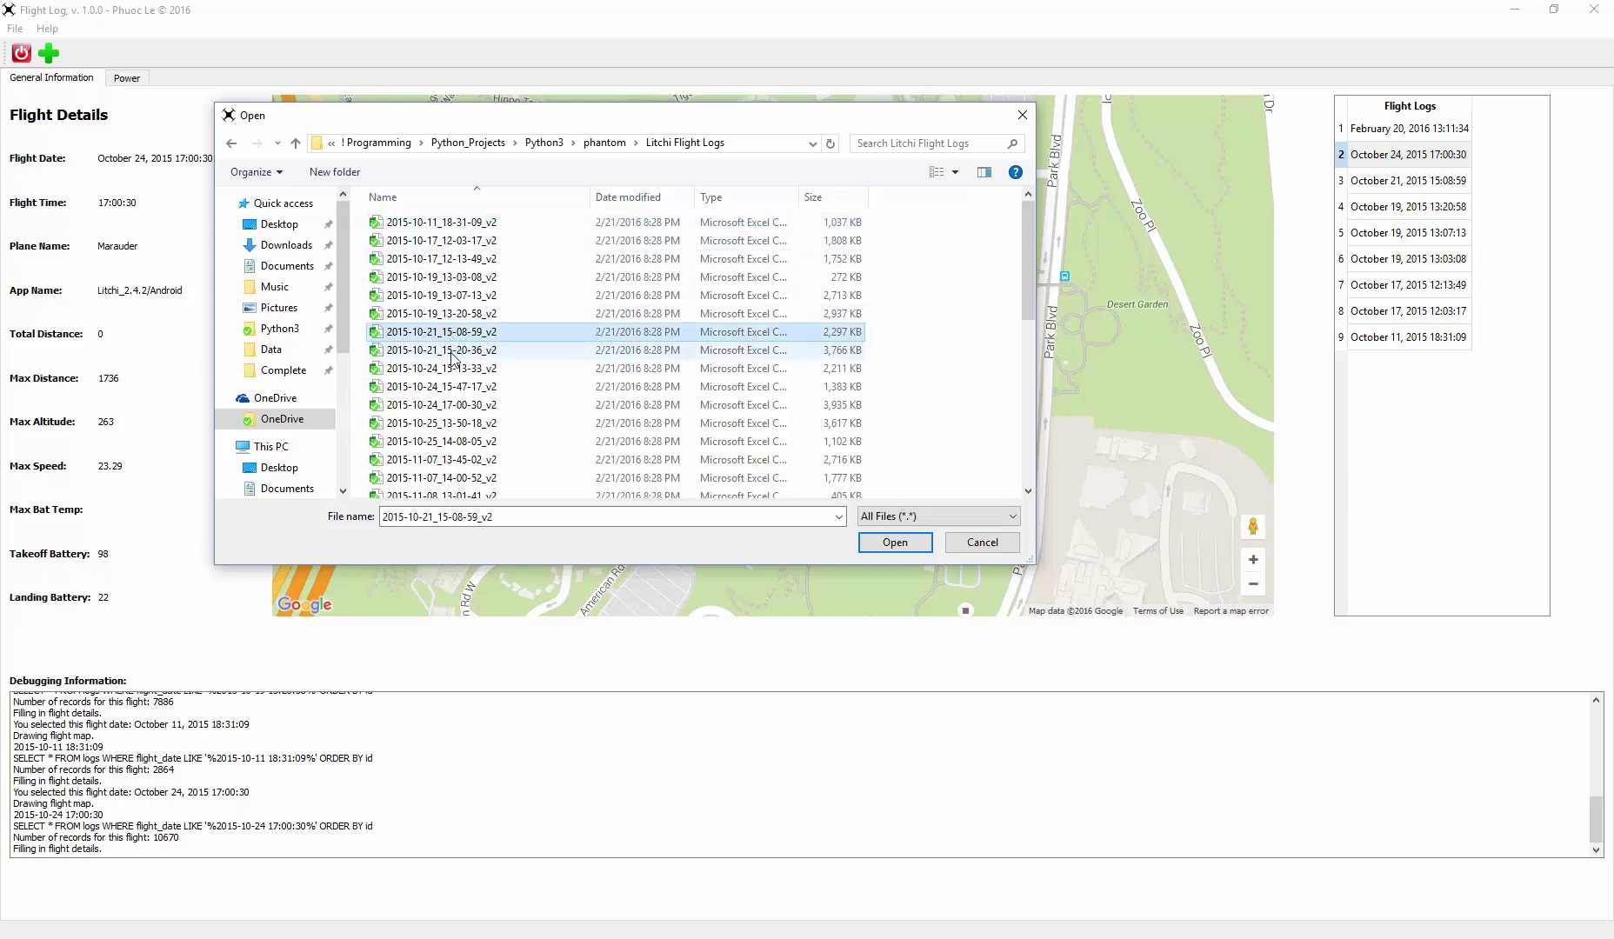
{"action": "left_click", "coordinate": [451, 351]}
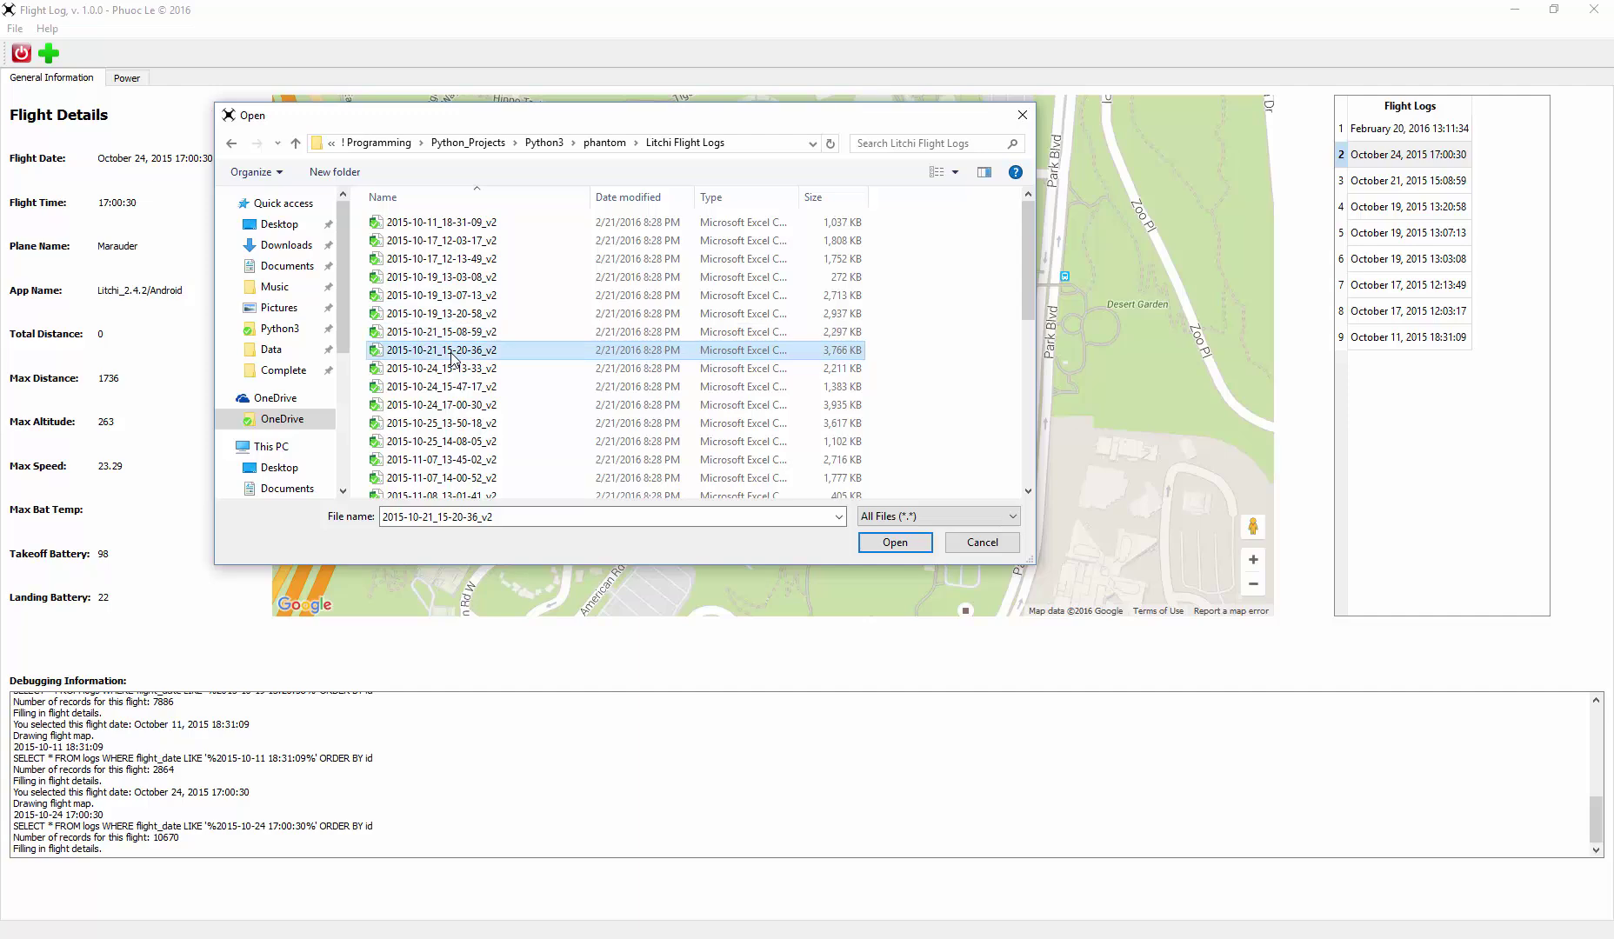
{"action": "left_click", "coordinate": [895, 542]}
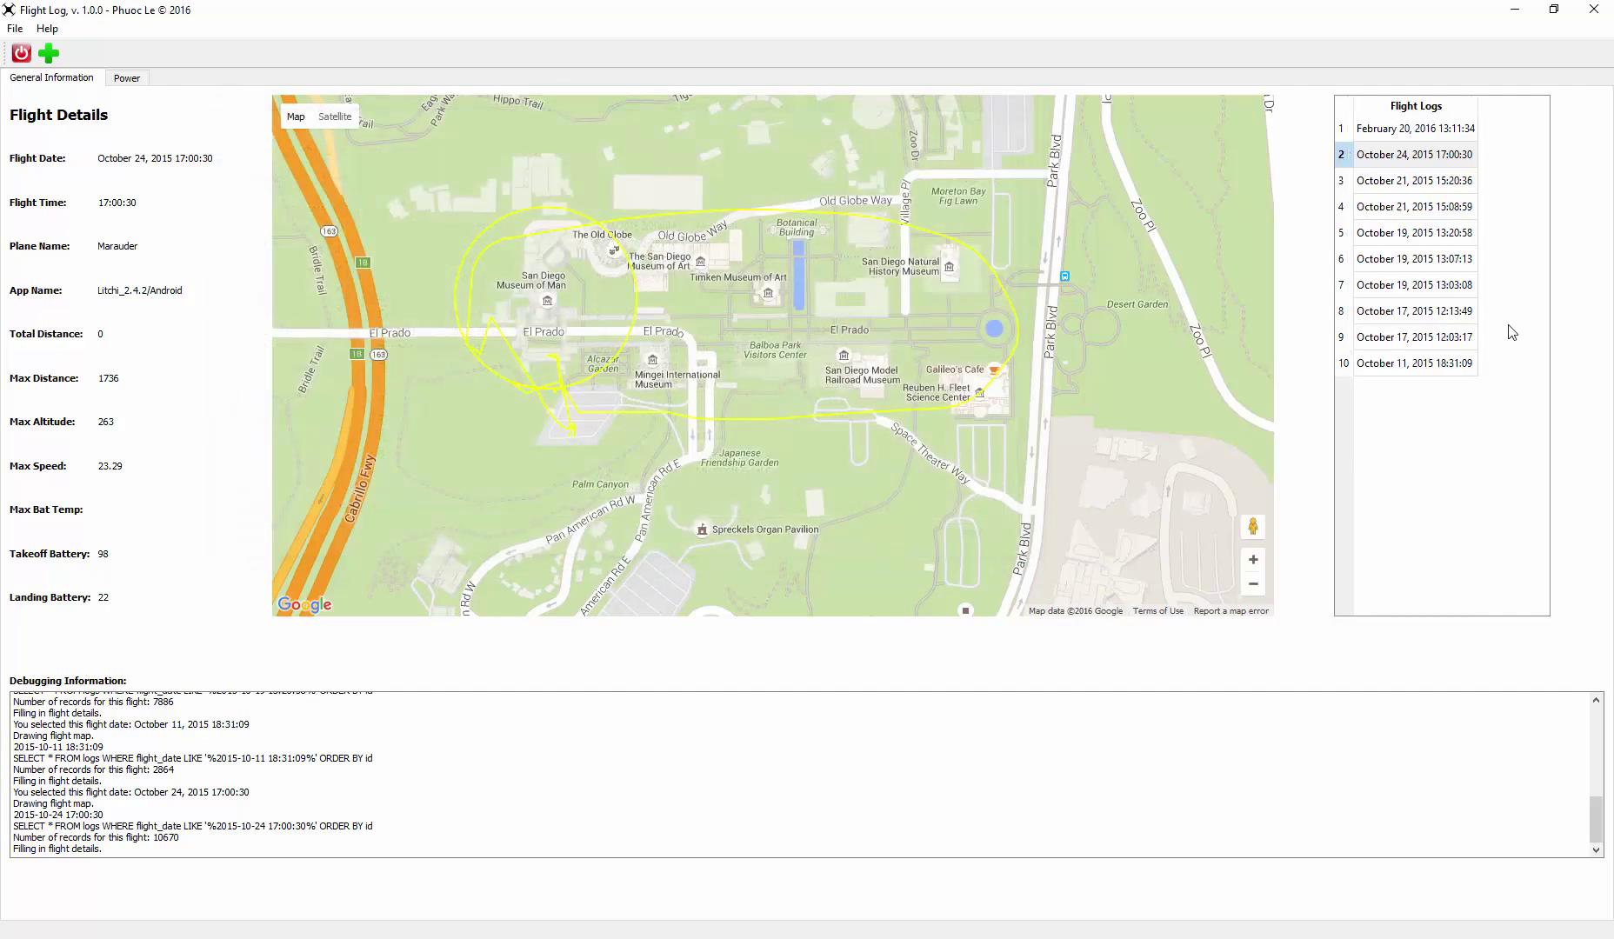
Show the October 21, 2015 15:20:36 flight, zoomed out and centred on Lake Murray.
{"action": "left_click", "coordinate": [1408, 183]}
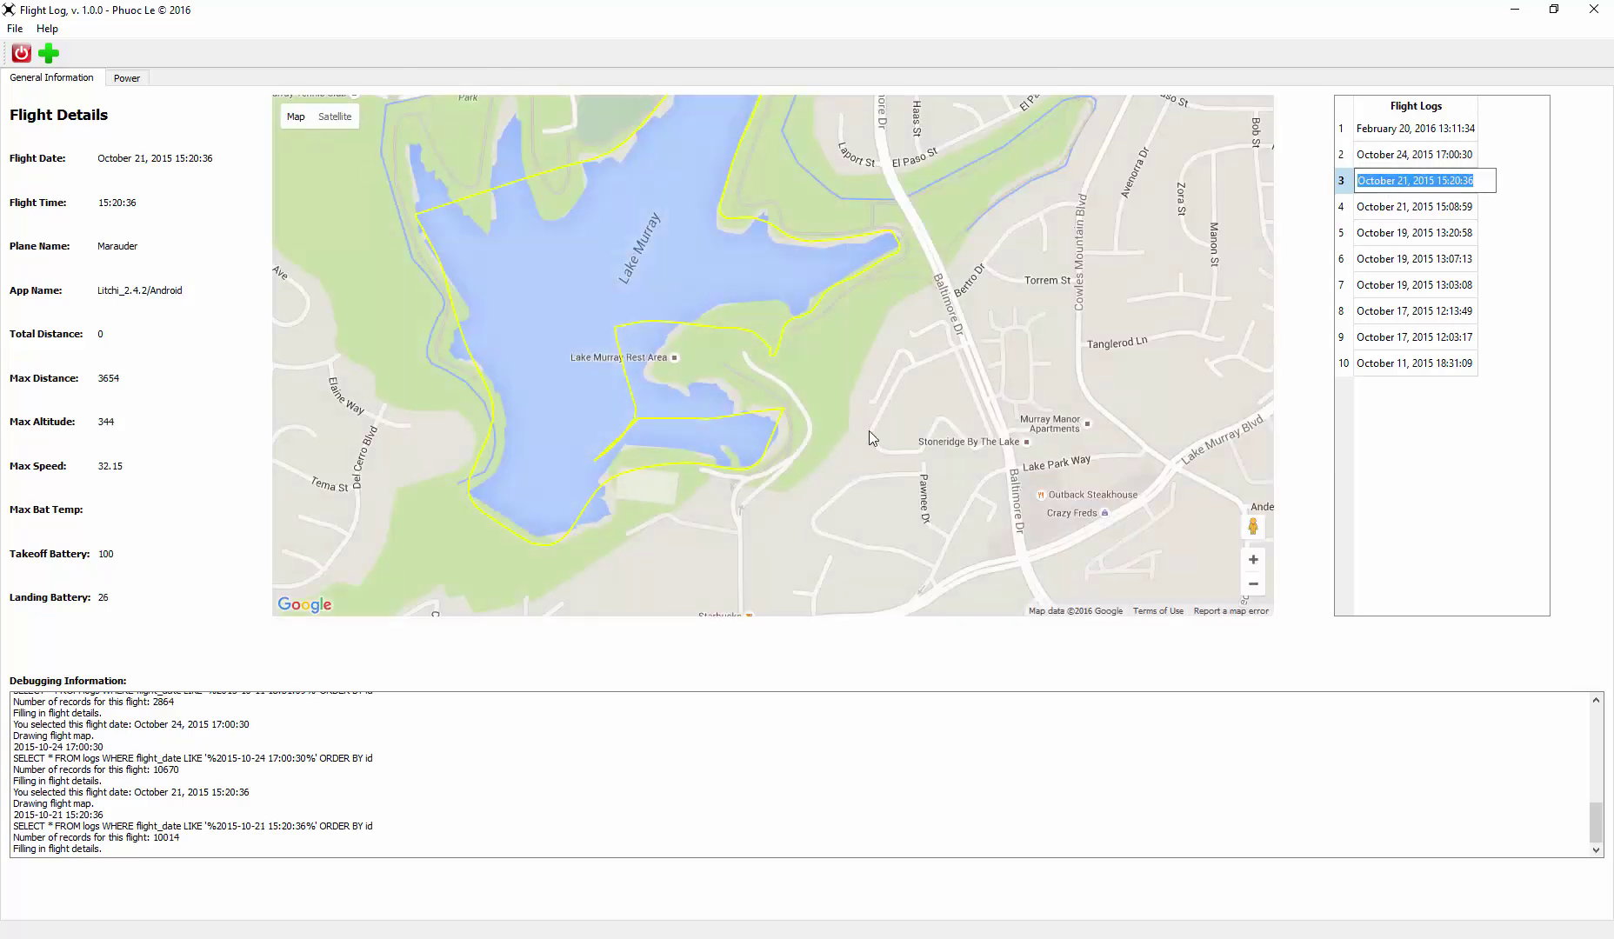
{"action": "left_click", "coordinate": [1252, 585]}
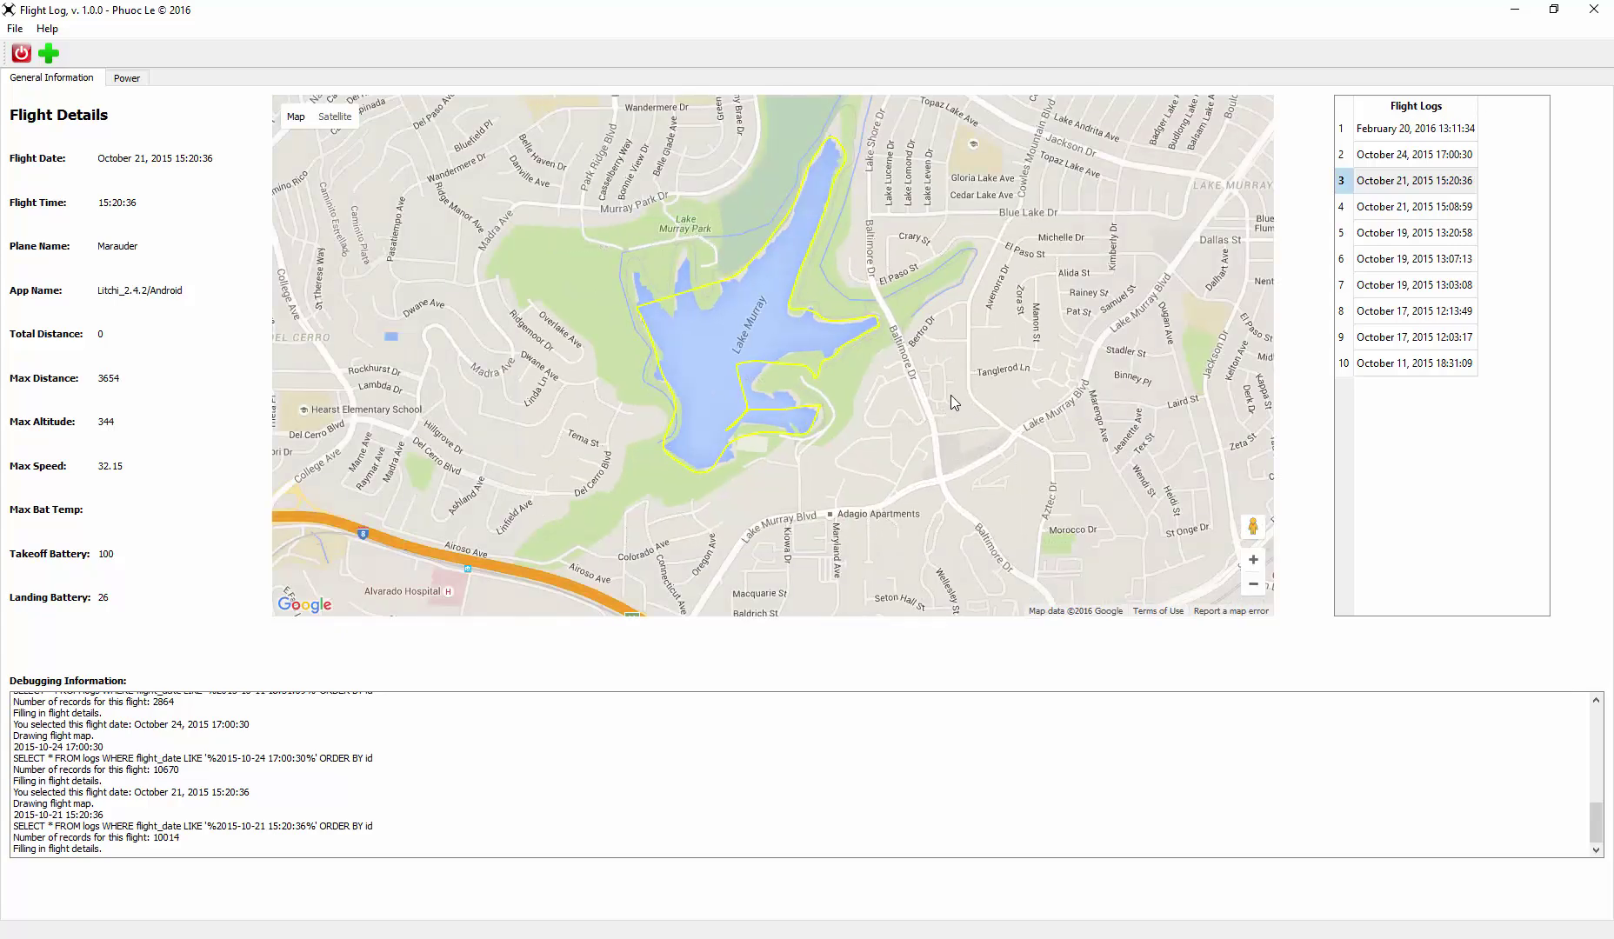
{"action": "left_click_drag", "start_coordinate": [951, 394], "coordinate": [948, 461]}
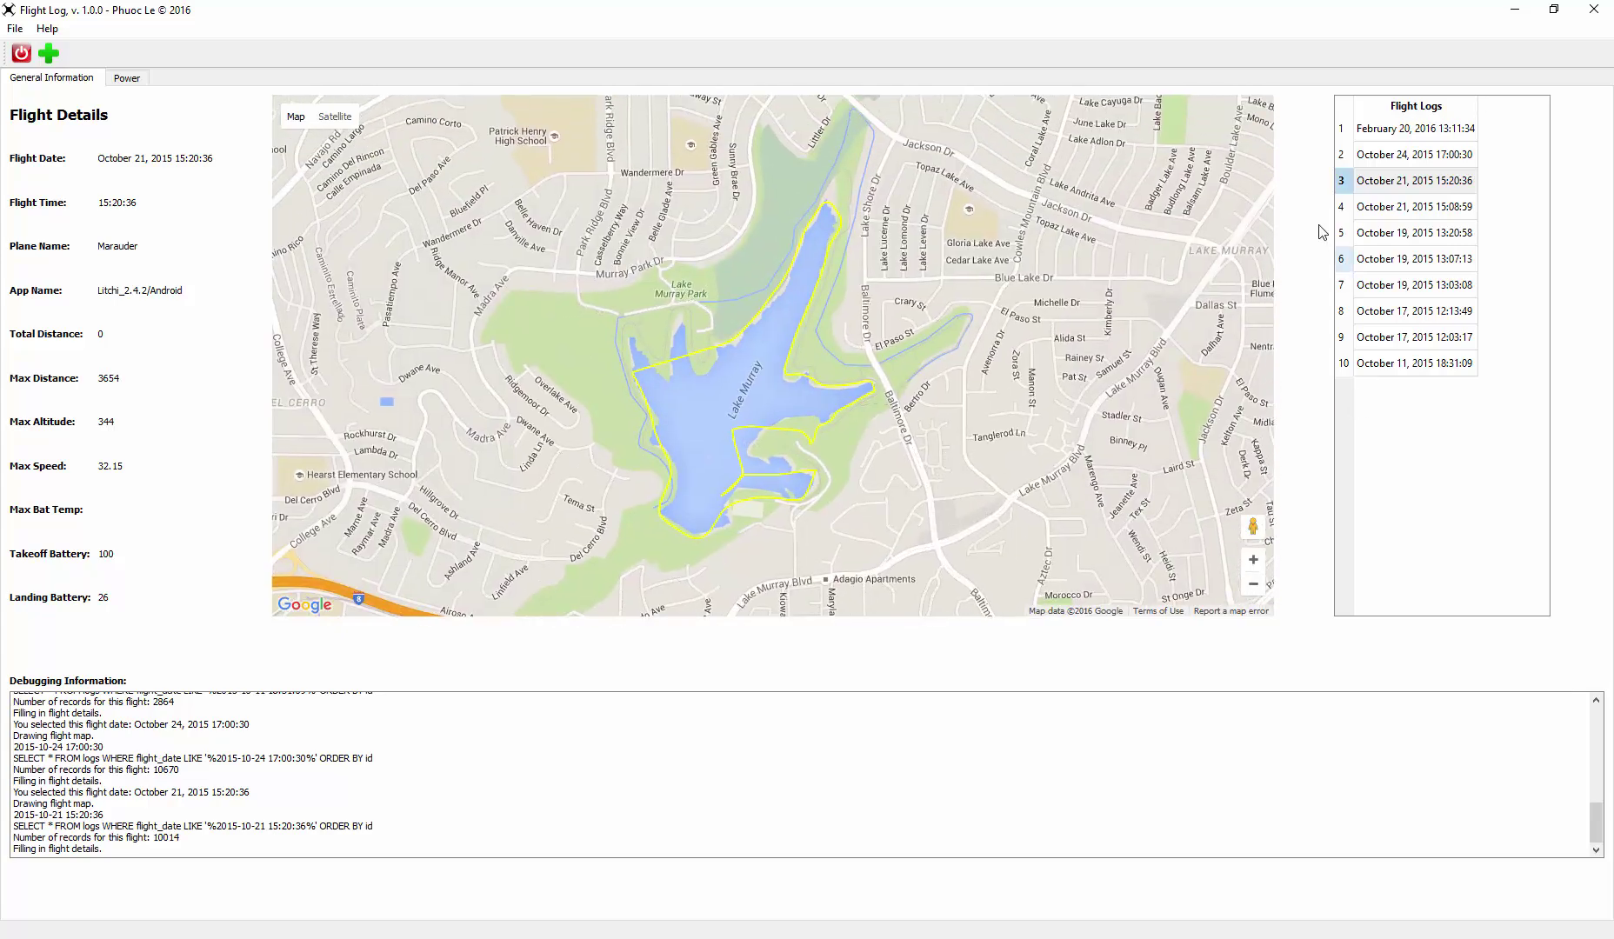